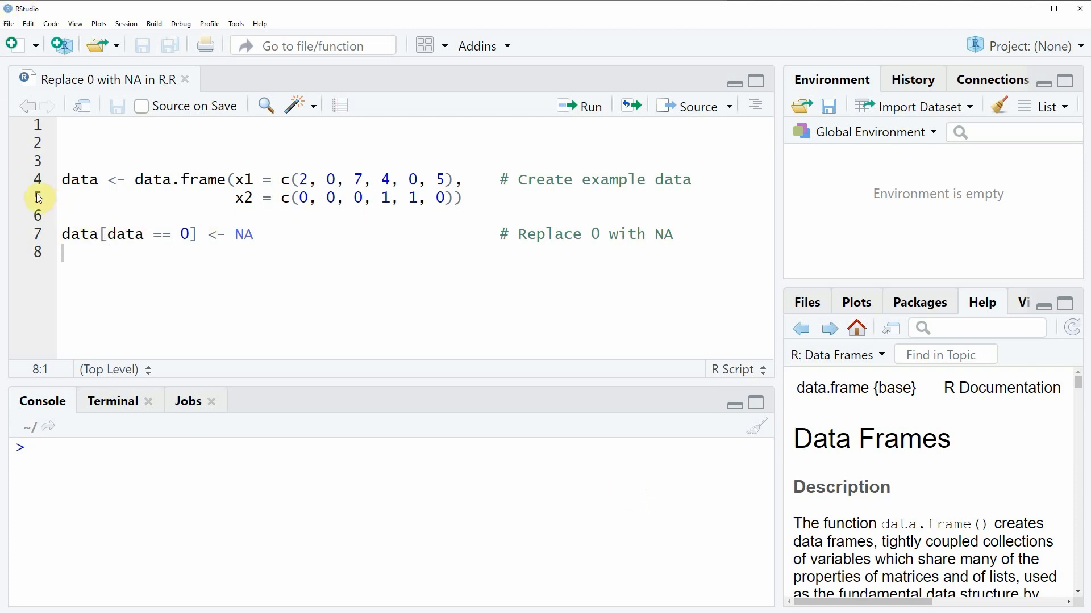
Run lines 4–5 to build the six-row example data frame, then view it as a table.
{"action": "left_click_drag", "start_coordinate": [43, 195], "coordinate": [43, 182]}
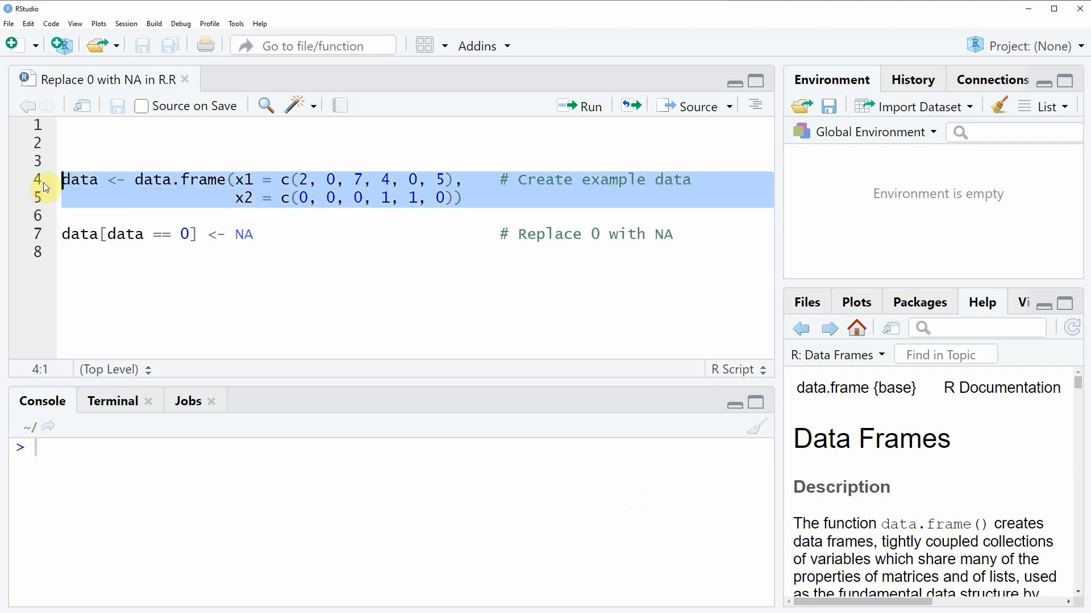
{"action": "key", "text": "ctrl+Return"}
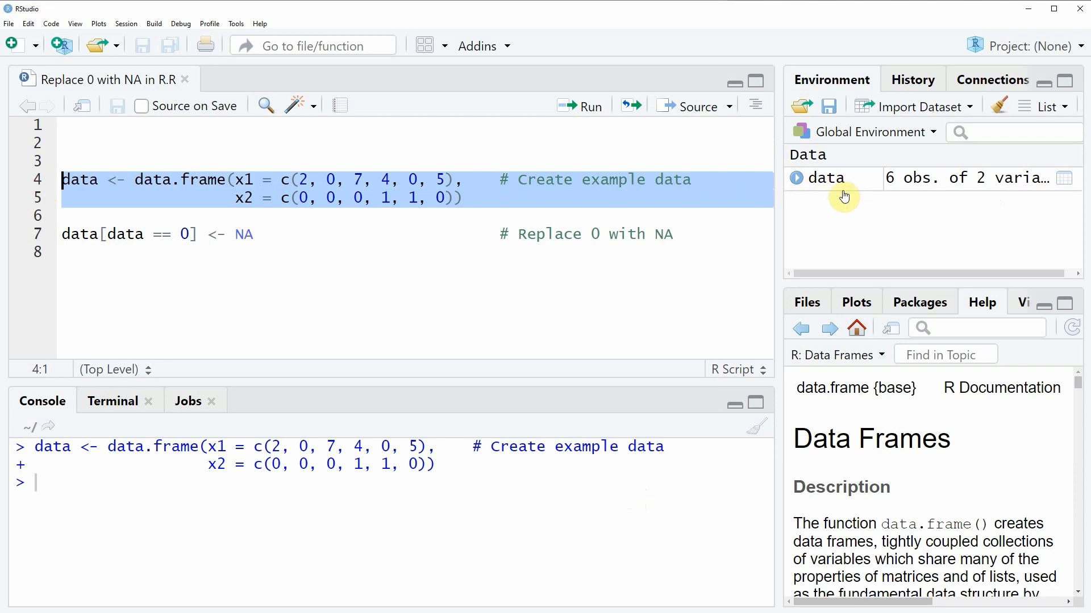
{"action": "mouse_move", "coordinate": [826, 178]}
{"action": "left_click", "coordinate": [829, 181]}
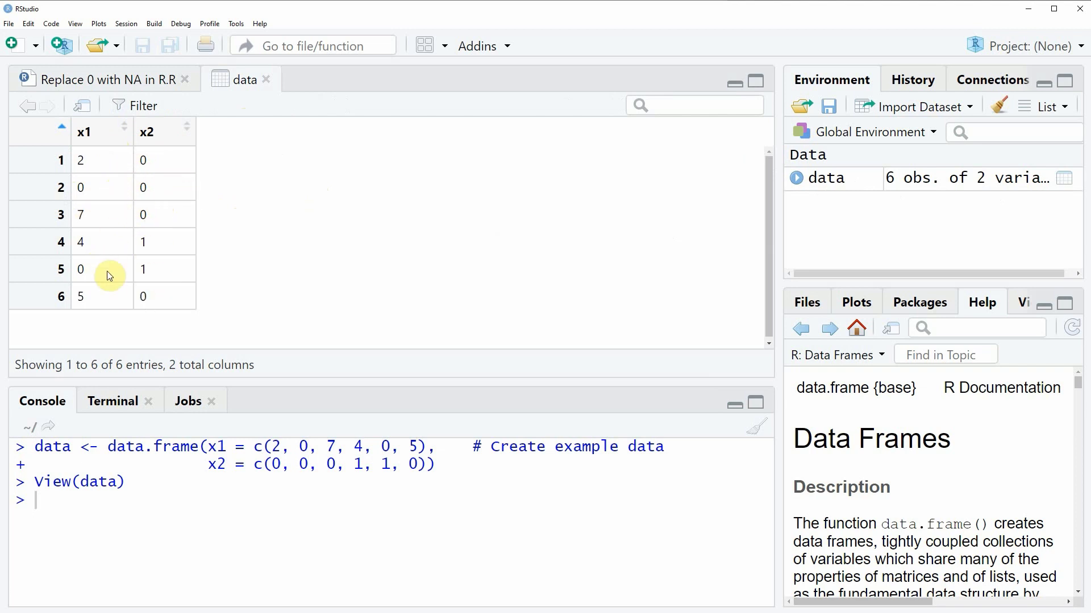
Return to the 'Replace 0 with NA in R.R' script and select the line 7 replacement code.
{"action": "left_click", "coordinate": [138, 77]}
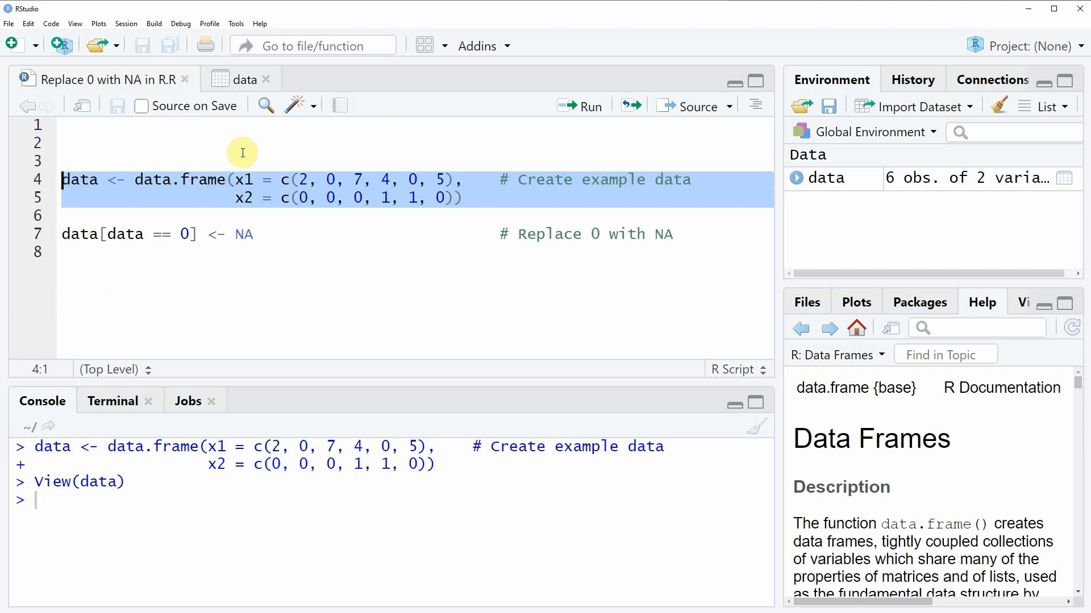
{"action": "left_click", "coordinate": [39, 237]}
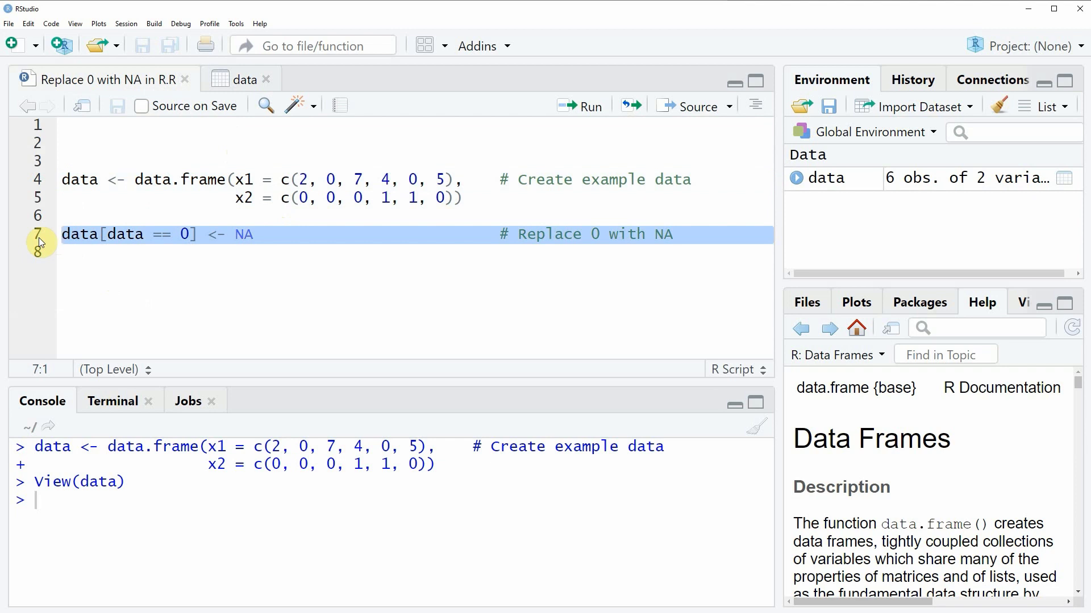
{"action": "left_click", "coordinate": [141, 235]}
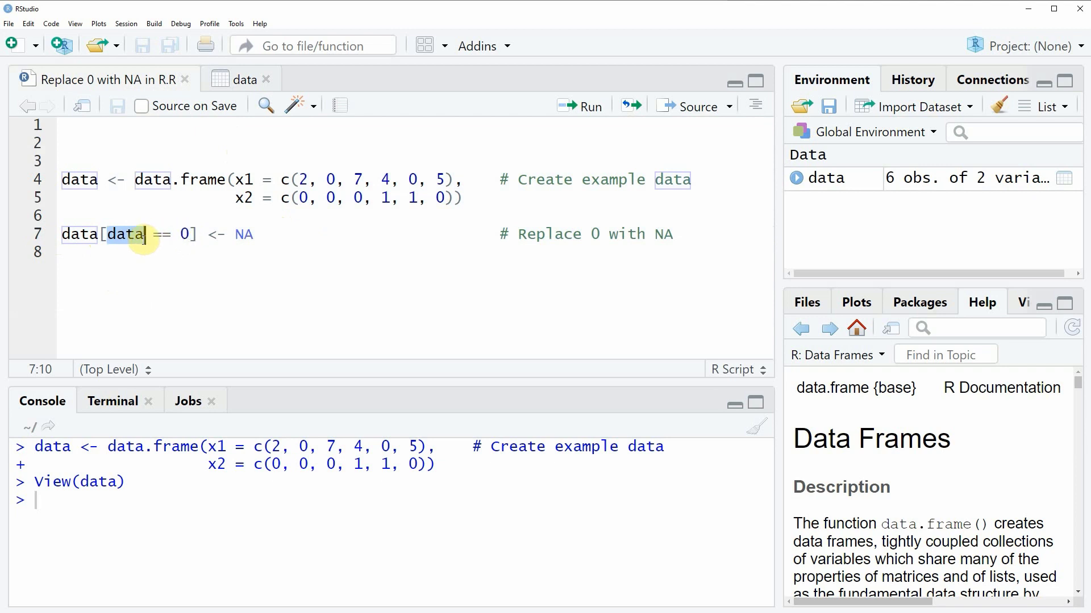
Highlight the == 0 condition and NA assignment, run line 7, and reopen the data table.
{"action": "left_click_drag", "start_coordinate": [190, 235], "coordinate": [147, 236]}
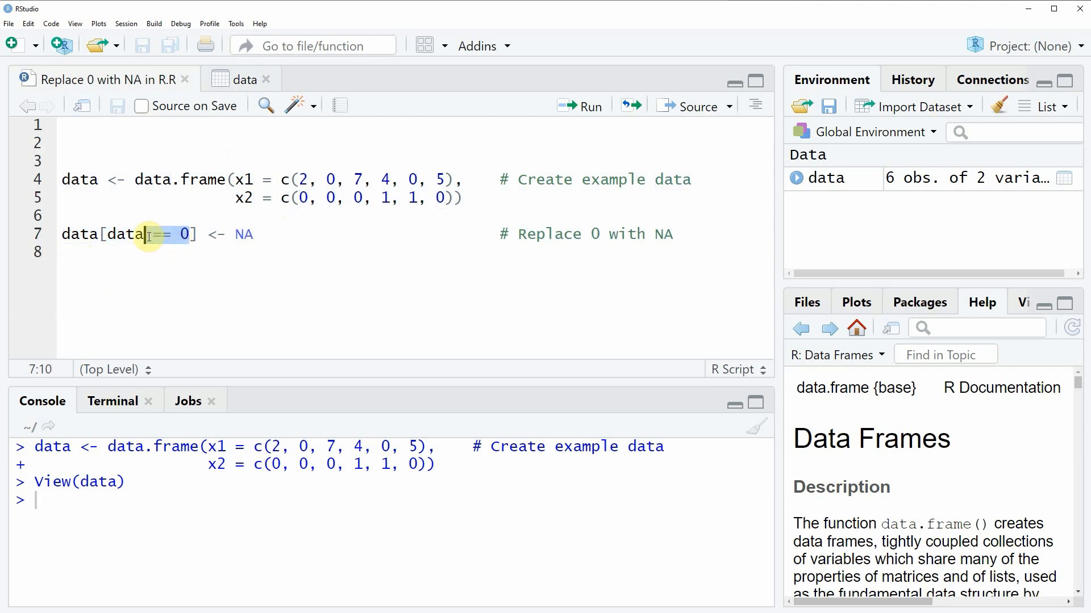
{"action": "left_click_drag", "start_coordinate": [262, 235], "coordinate": [209, 235]}
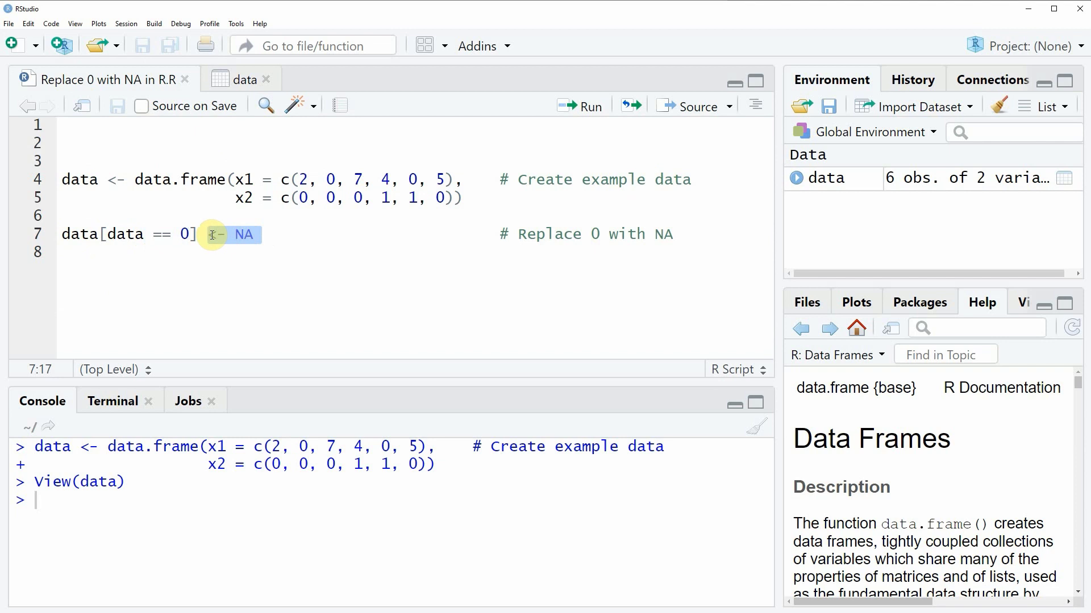
{"action": "left_click", "coordinate": [35, 238]}
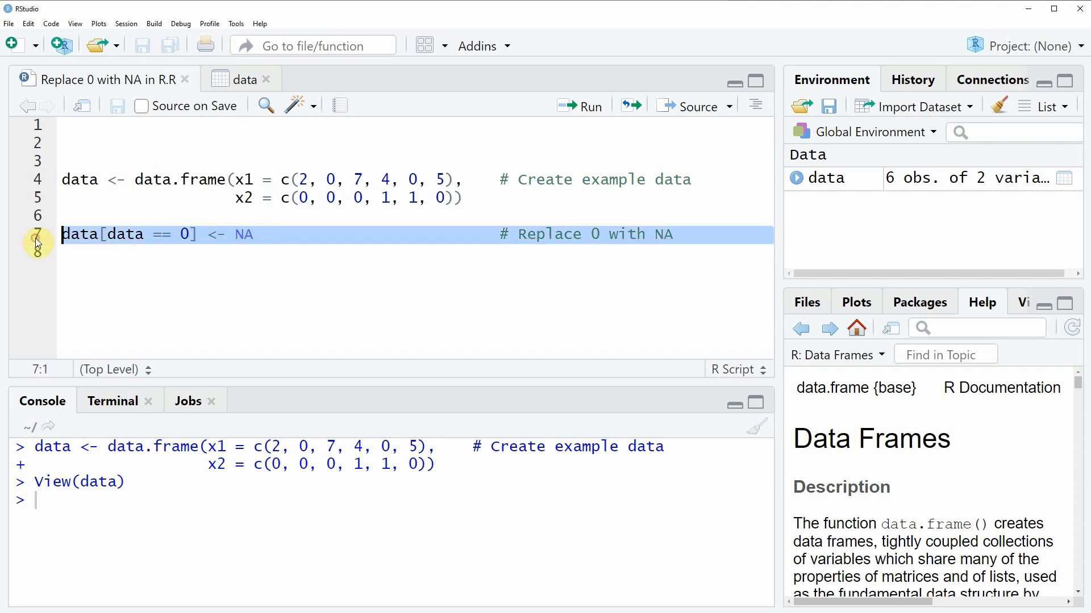
{"action": "key", "text": "ctrl+Return"}
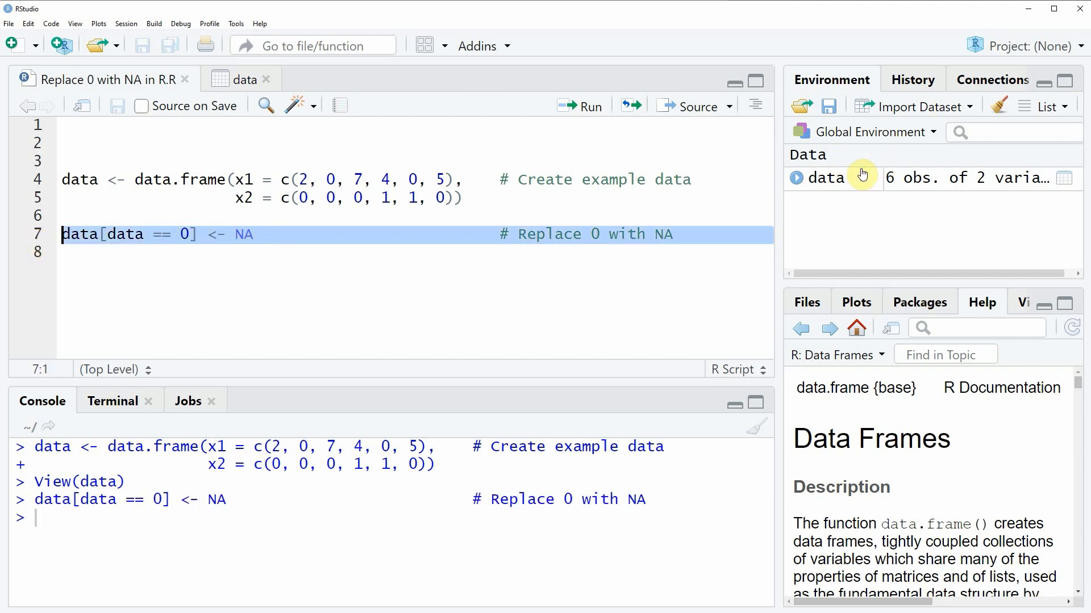
{"action": "left_click", "coordinate": [839, 177]}
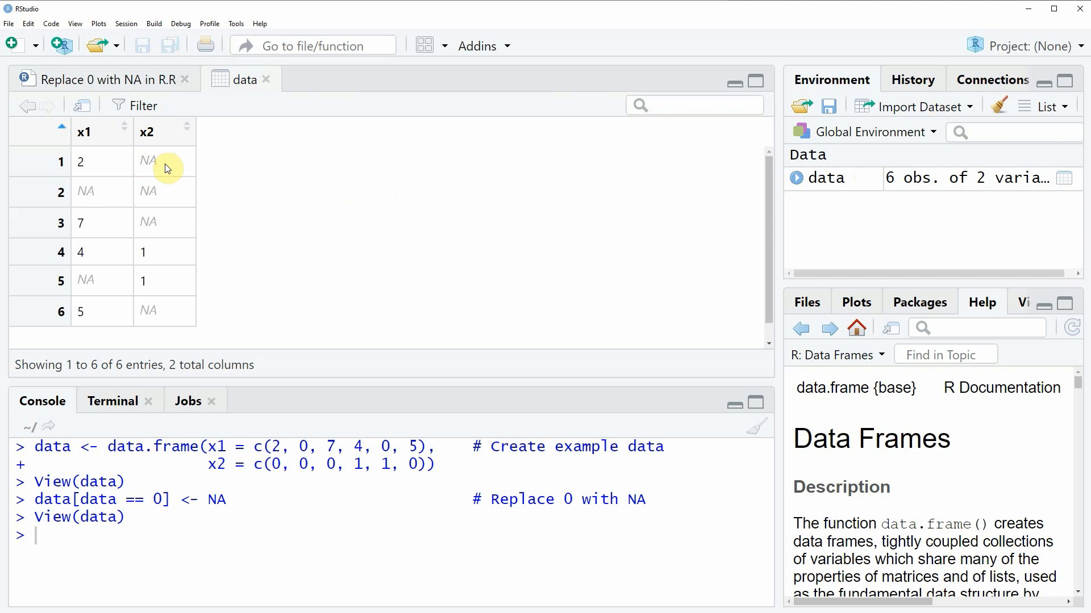
Leave the NA-filled data table for the 'Replace 0 with NA in R.R' script.
{"action": "left_click", "coordinate": [144, 85]}
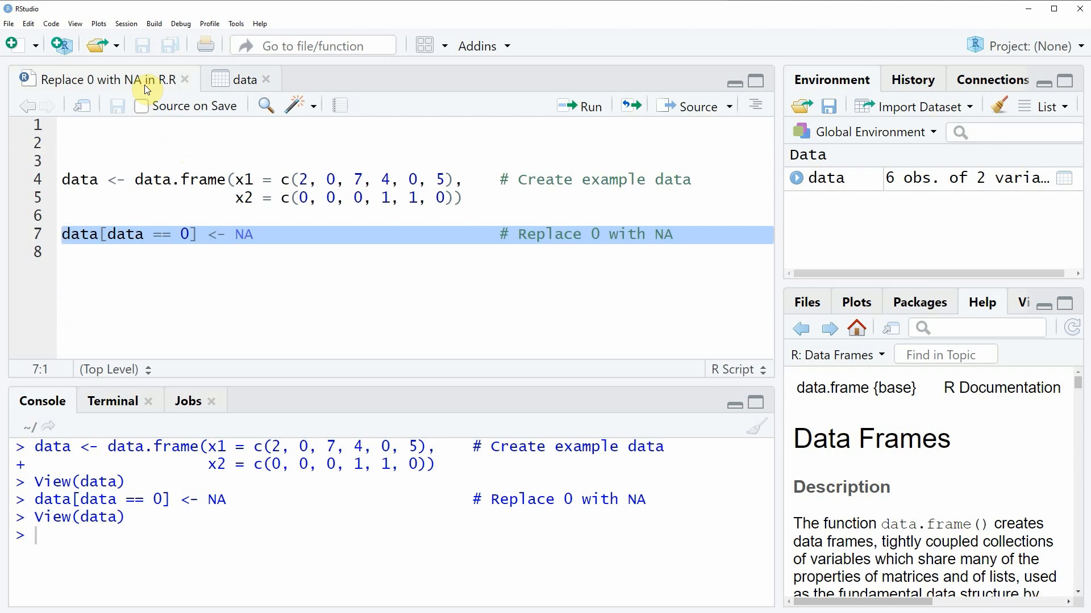